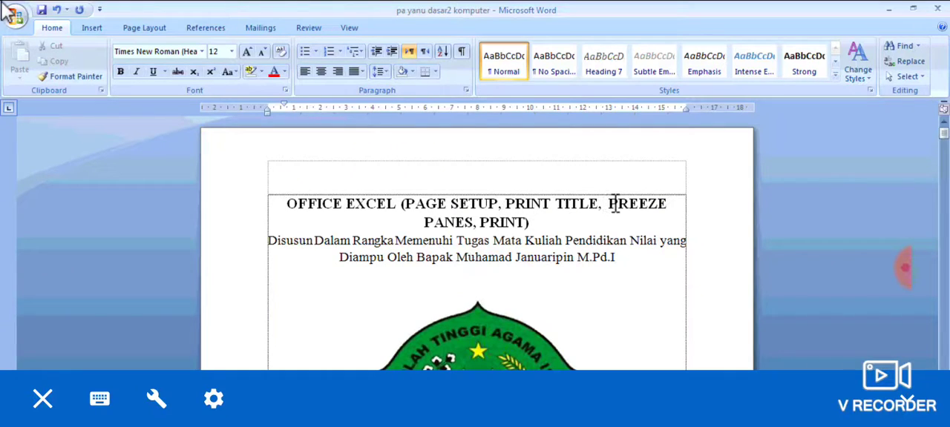
Highlight "PRINT TITLE" in the cover page heading and look further through the document.
left_click_drag(510, 199, 586, 217)
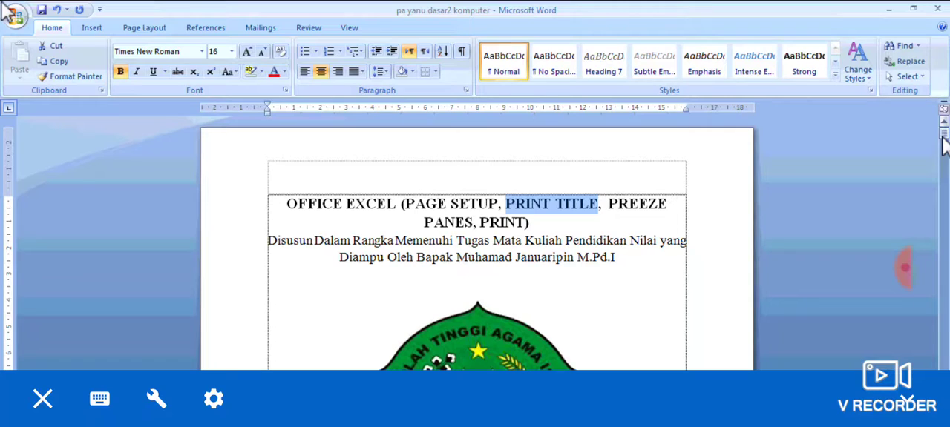
left_click_drag(942, 138, 946, 353)
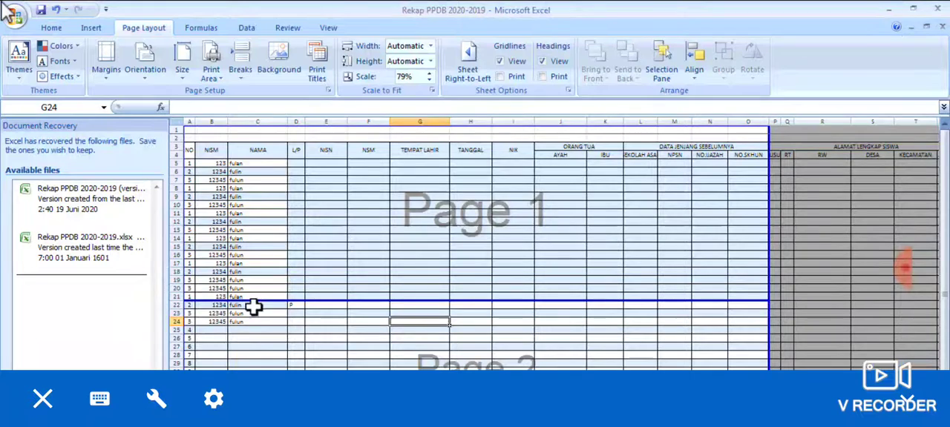
In the Excel workbook Rekap PPDB 2020-2019, enter P in the L/P column of row 22.
left_click(206, 150)
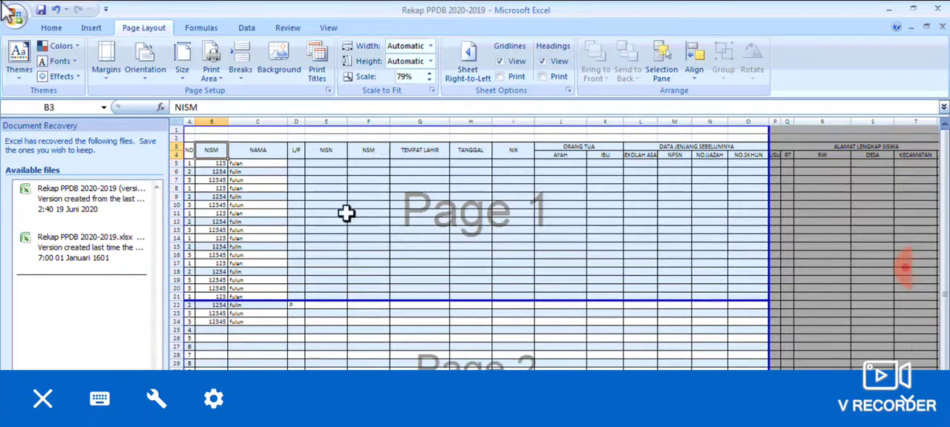
left_click(296, 308)
type("P")
key("Return")
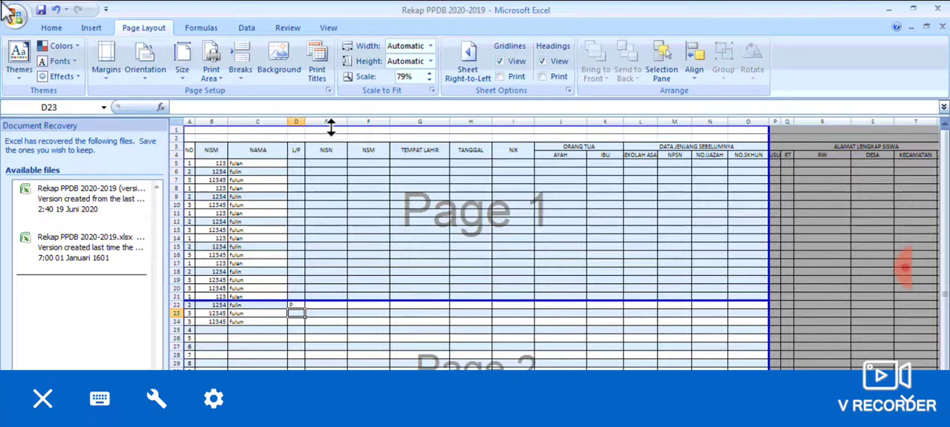
Review the current print area and repeated rows in the Print Titles settings without changing them.
left_click(51, 28)
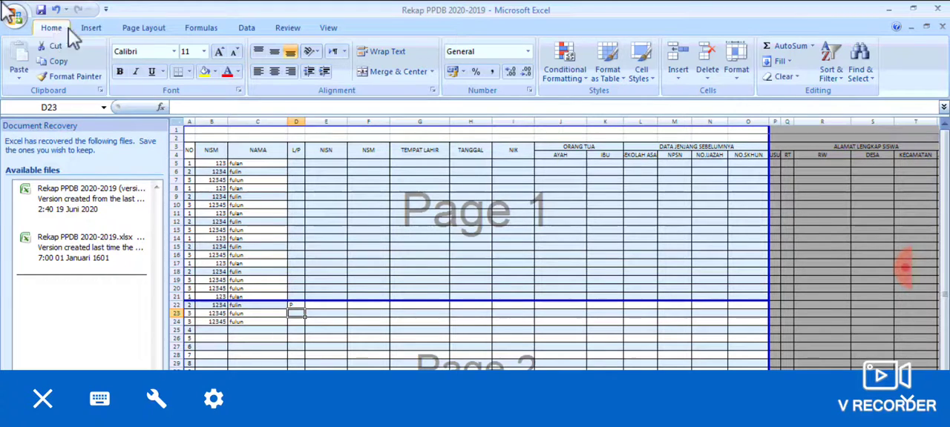
left_click(138, 29)
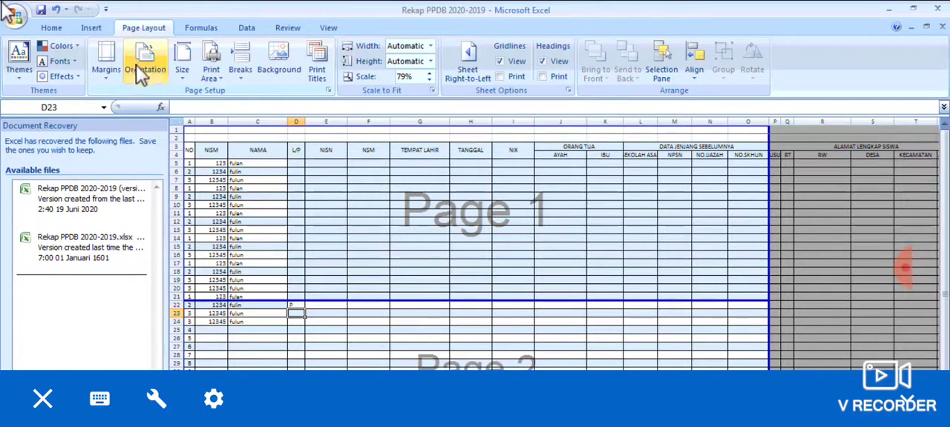
left_click(317, 68)
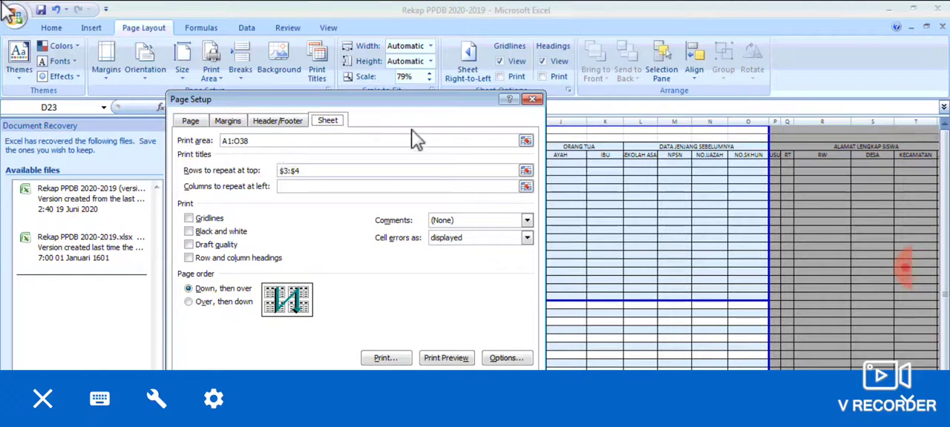
left_click(532, 98)
left_click(295, 129)
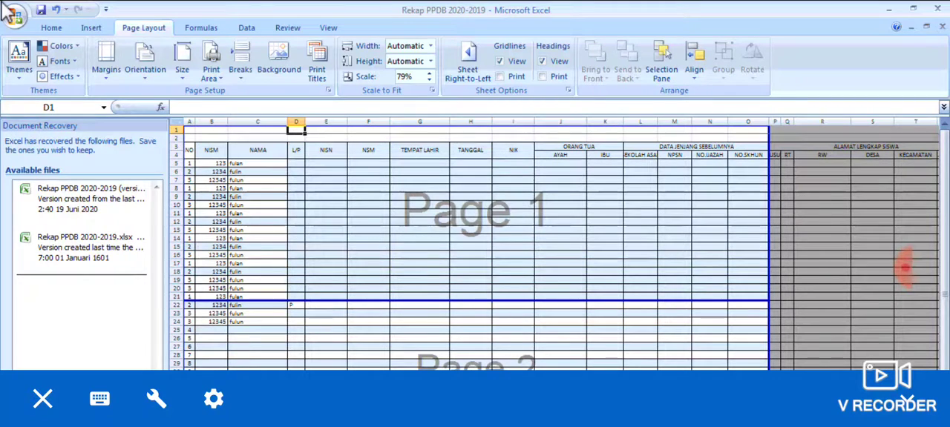
Return the sheet to Normal view and clear its print area.
left_click(405, 197)
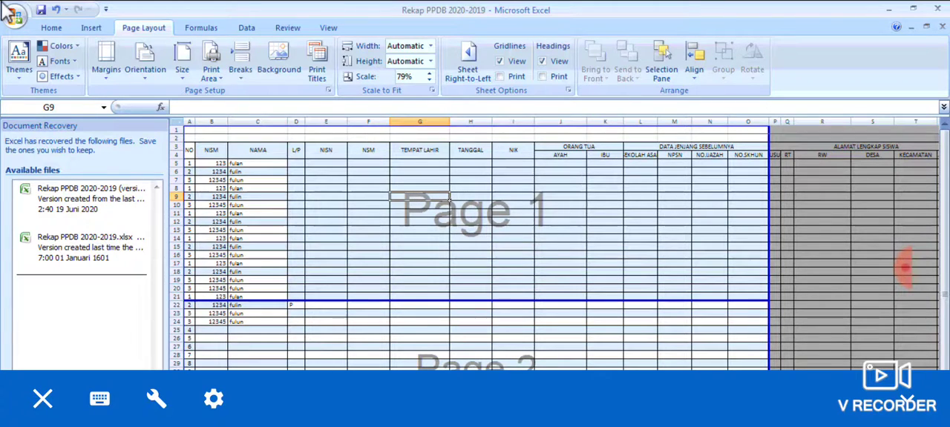
left_click(742, 417)
left_click(560, 280)
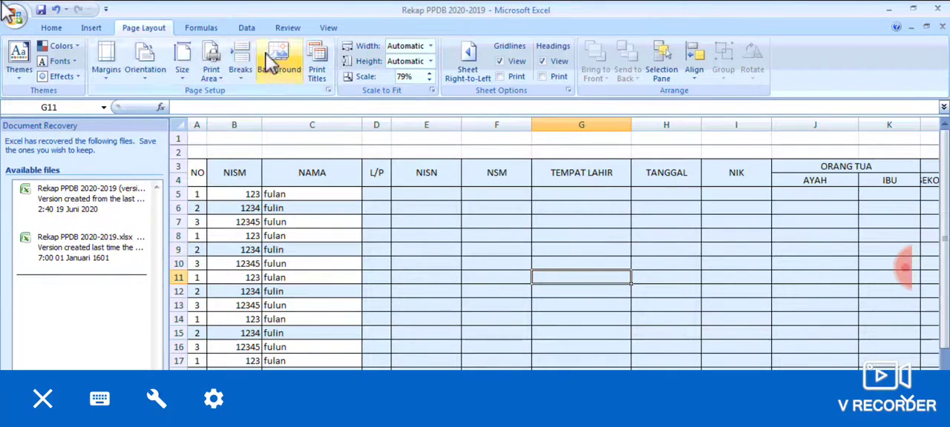
left_click(210, 63)
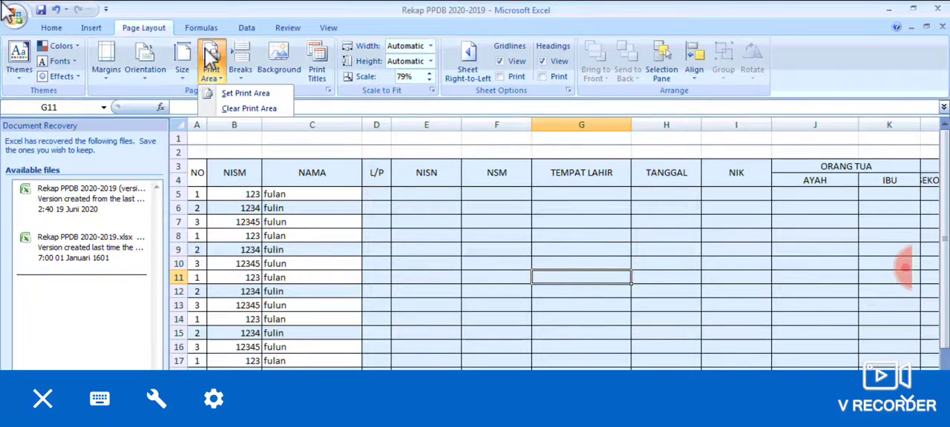
left_click(239, 110)
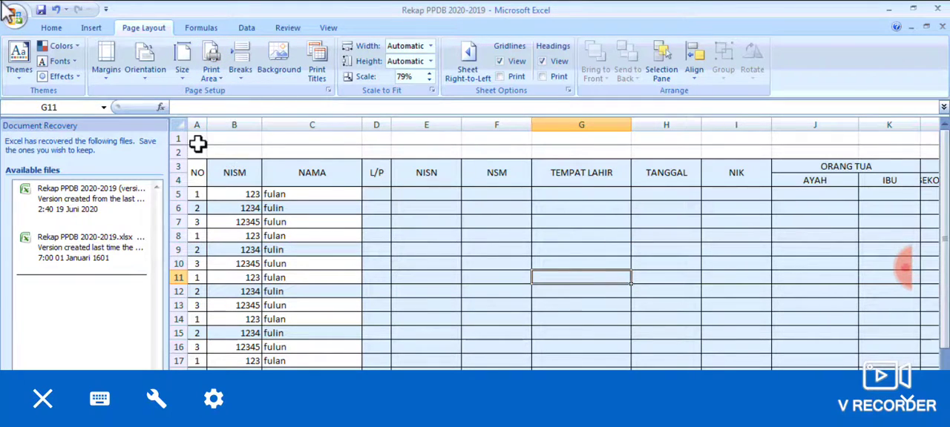
Clear the rows to repeat at top in the Print Titles settings.
left_click(197, 139)
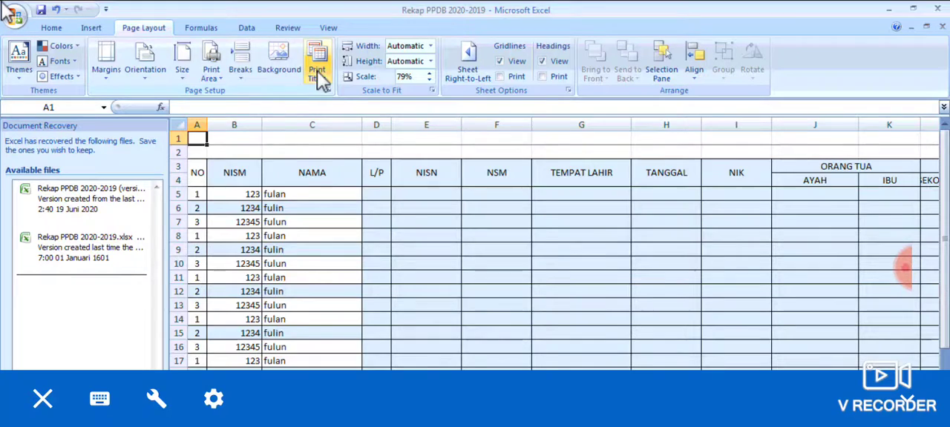
left_click(318, 73)
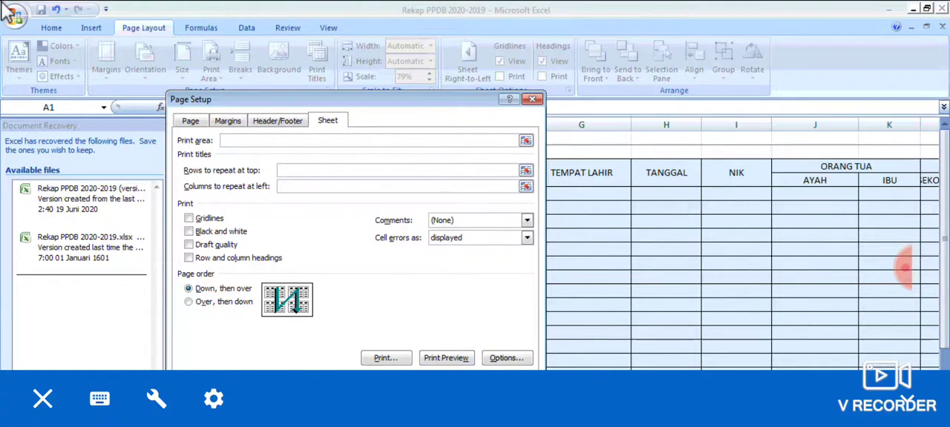
left_click(508, 385)
left_click(243, 125)
left_click(292, 210)
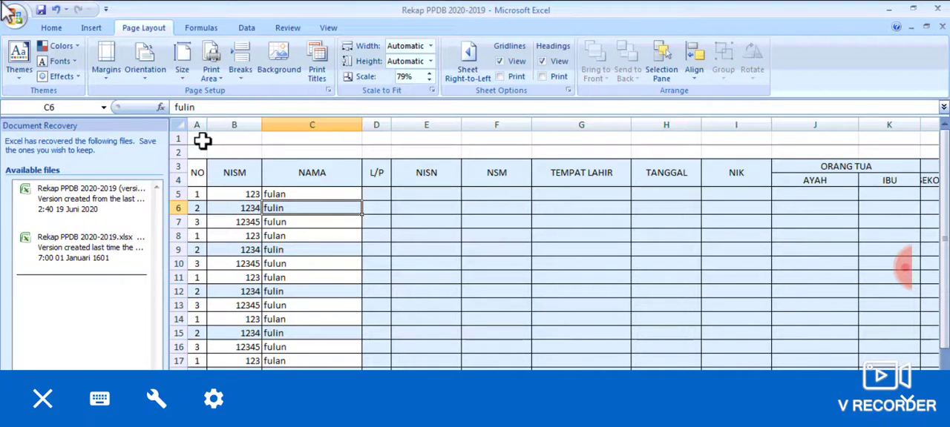
left_click(203, 141)
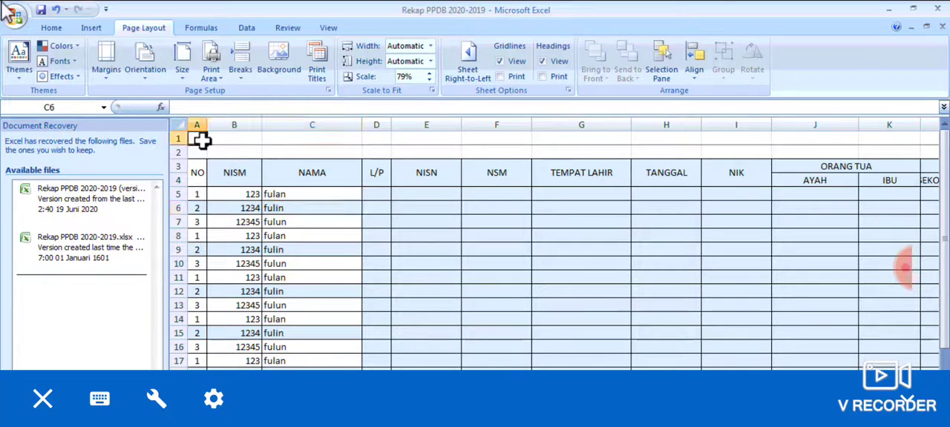
left_click_drag(199, 138, 737, 377)
left_click(628, 331)
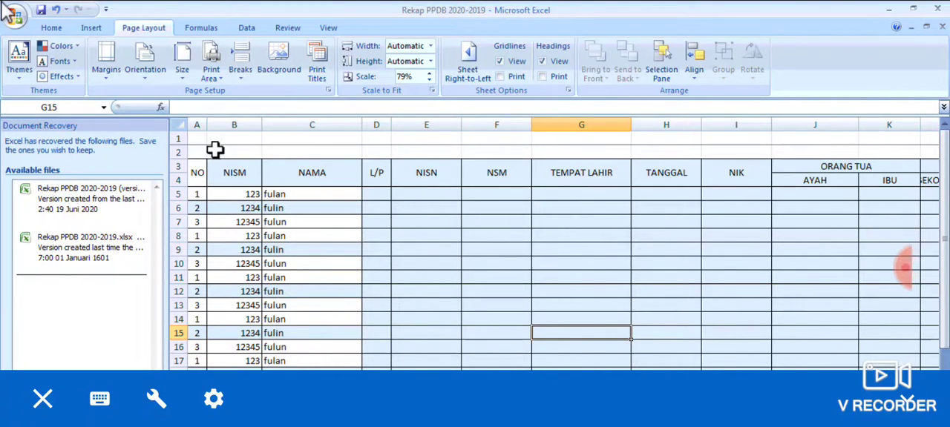
Set the range A1:K38 as the print area and show the sheet in Page Break Preview.
left_click_drag(198, 140, 445, 379)
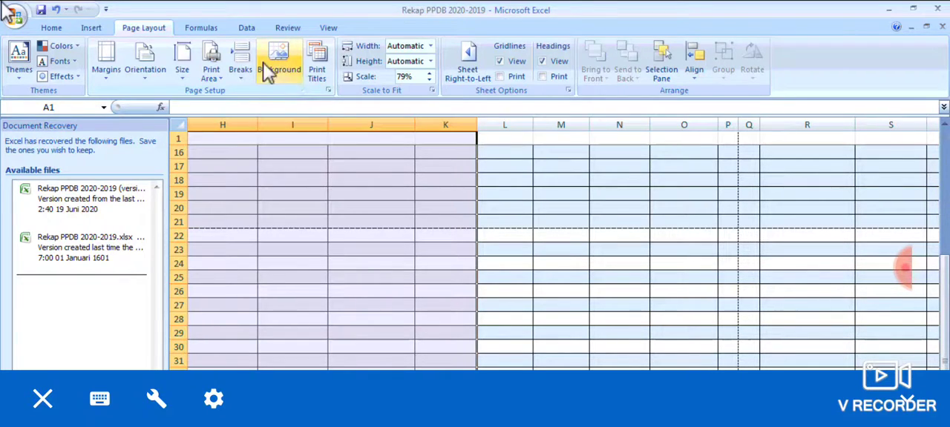
left_click(214, 64)
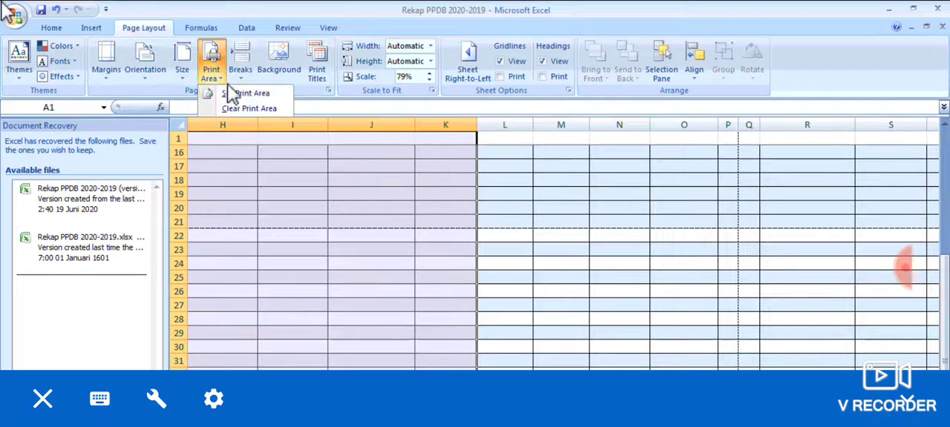
left_click(239, 97)
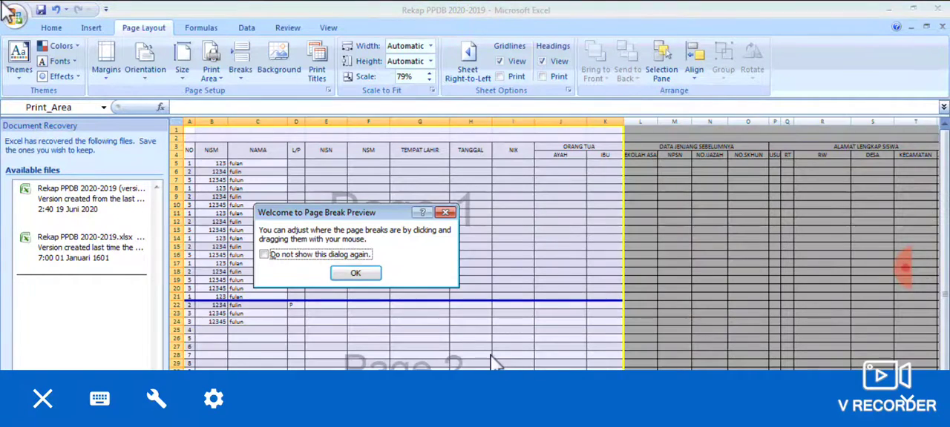
left_click(342, 276)
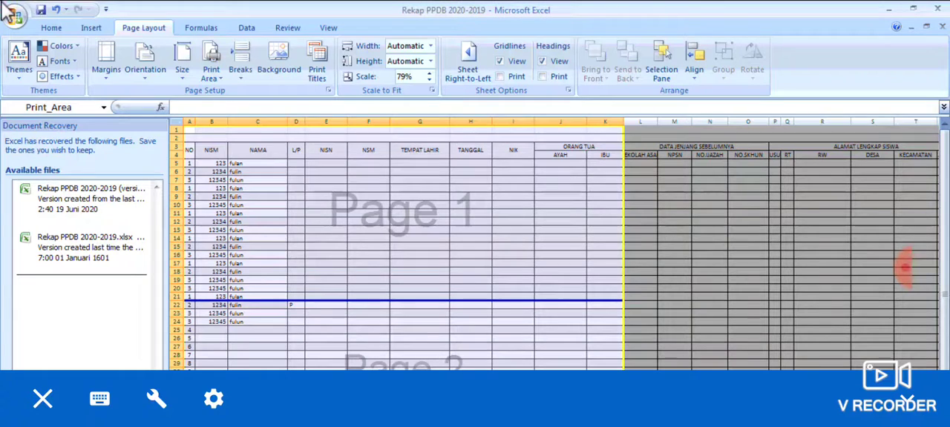
Check the print area in Normal view and again in Page Break Preview.
left_click(774, 419)
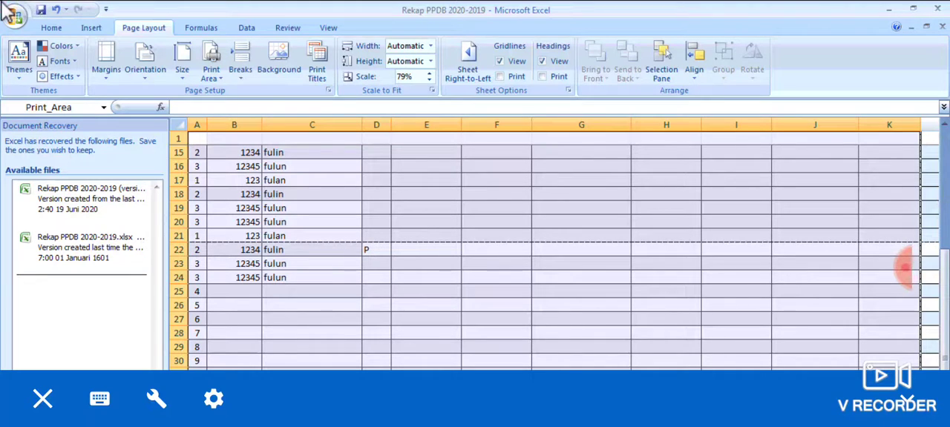
left_click(807, 420)
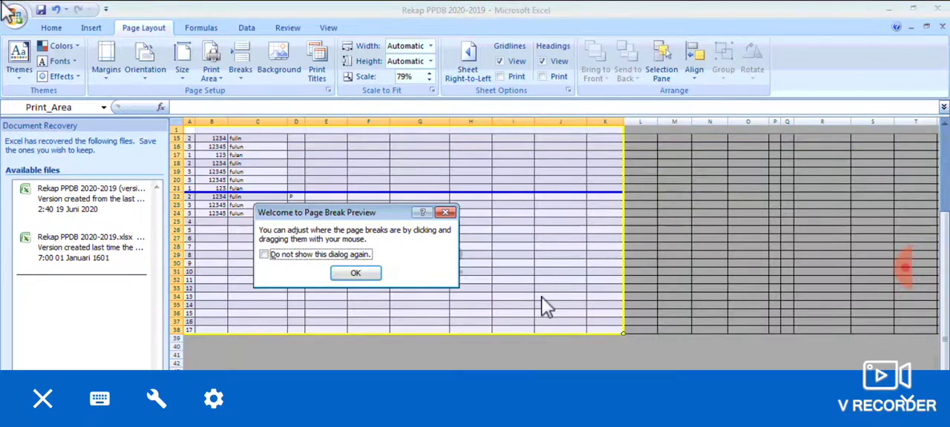
left_click(445, 213)
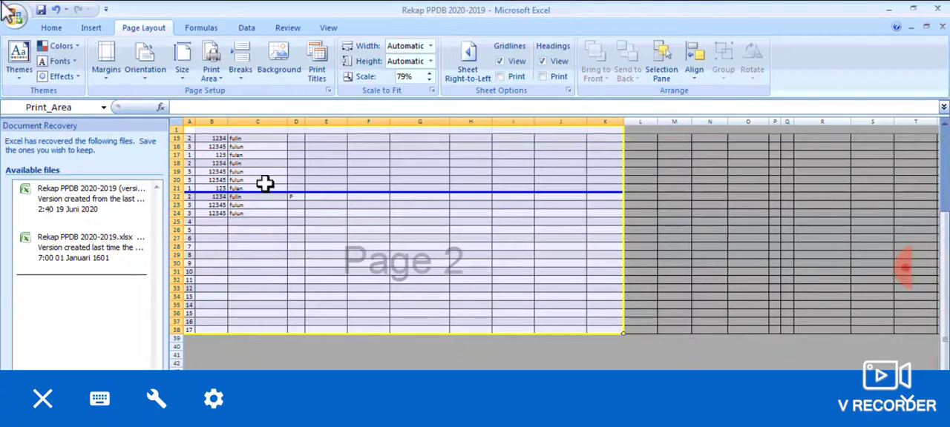
Move the horizontal page break down below row 24, and back up to below row 19.
left_click_drag(371, 194, 369, 217)
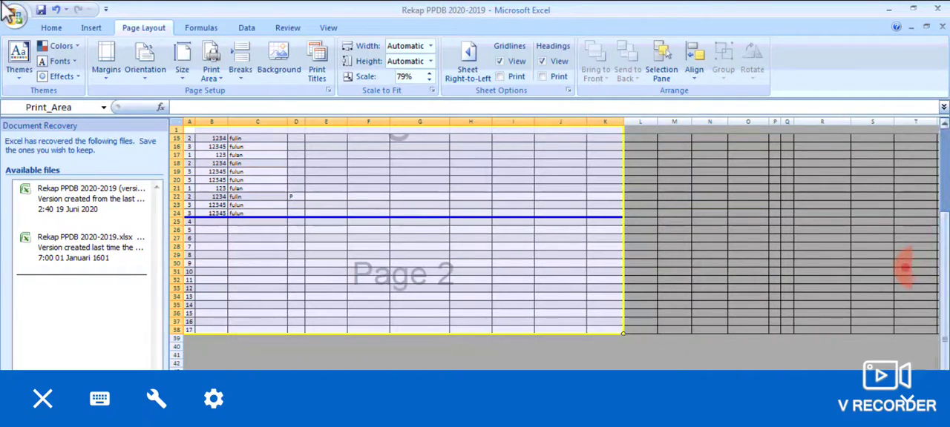
left_click_drag(944, 336, 945, 262)
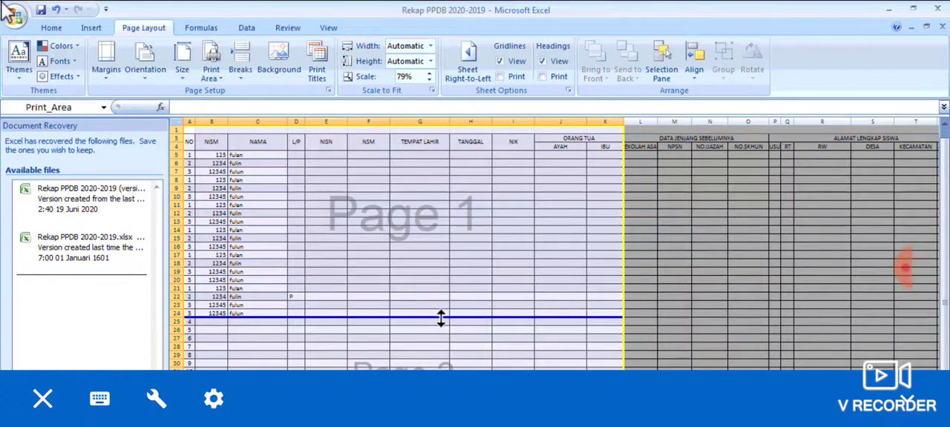
left_click_drag(441, 317, 429, 276)
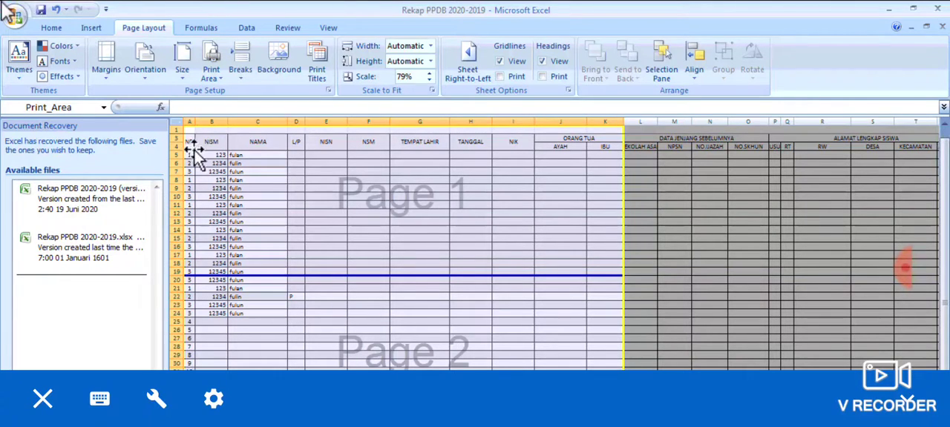
Examine the table's header rows and the rows around the page break between pages 1 and 2.
left_click_drag(191, 144, 586, 154)
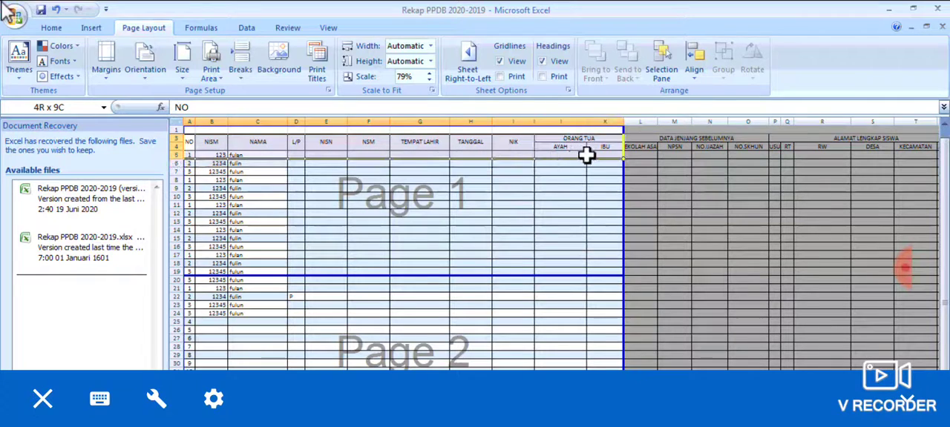
left_click(226, 290)
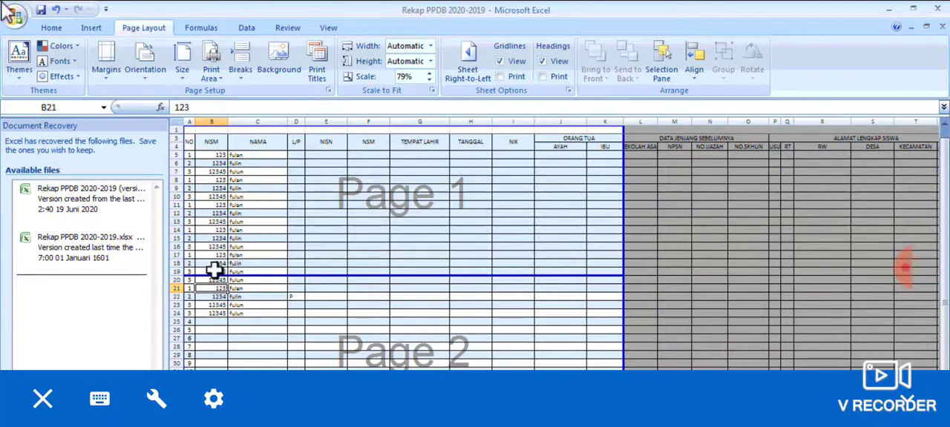
left_click(191, 279)
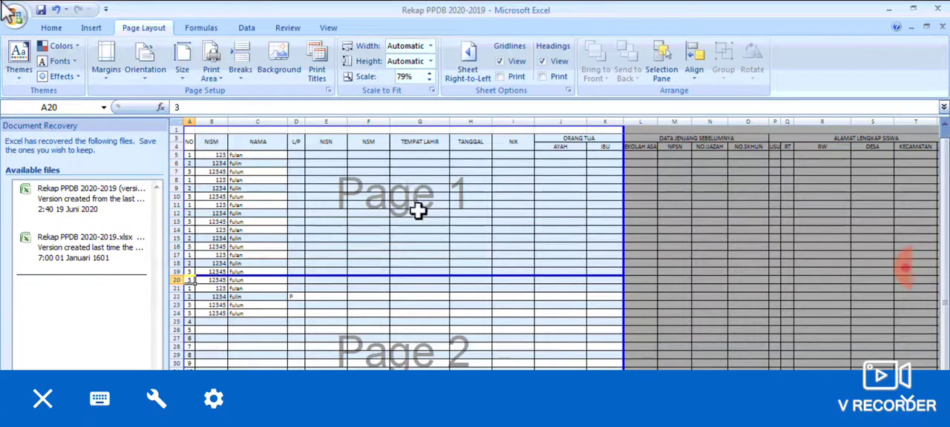
left_click(428, 254)
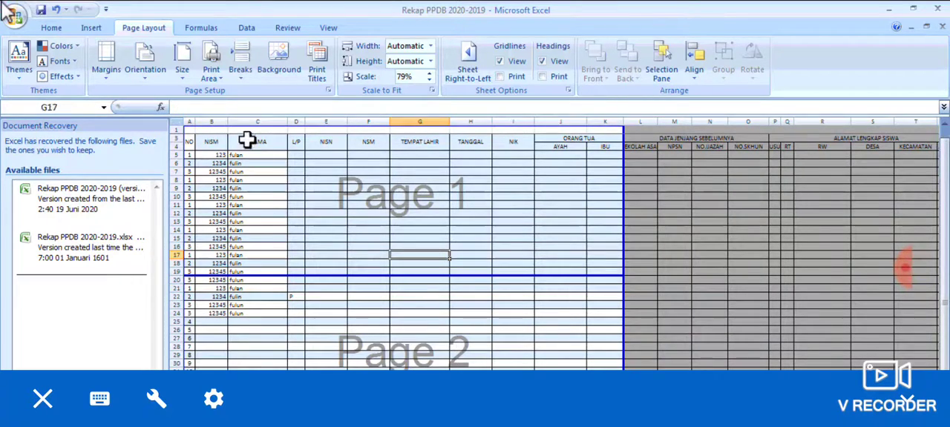
left_click(204, 143)
left_click(245, 145)
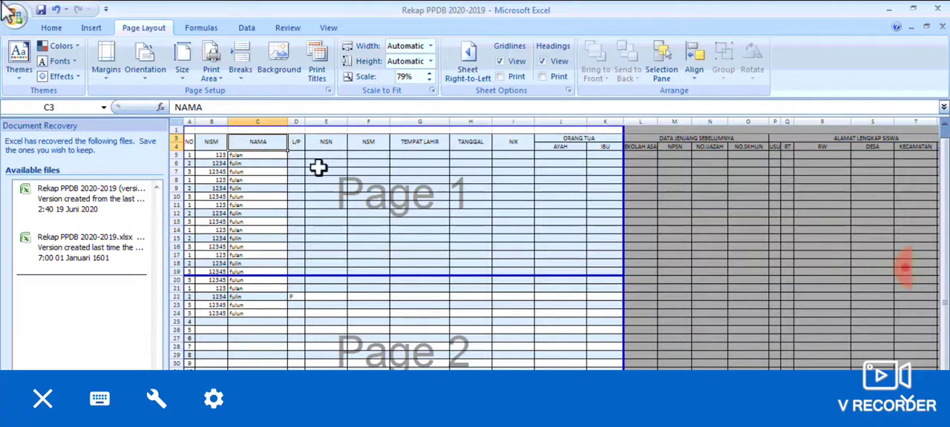
left_click(338, 170)
left_click(428, 187)
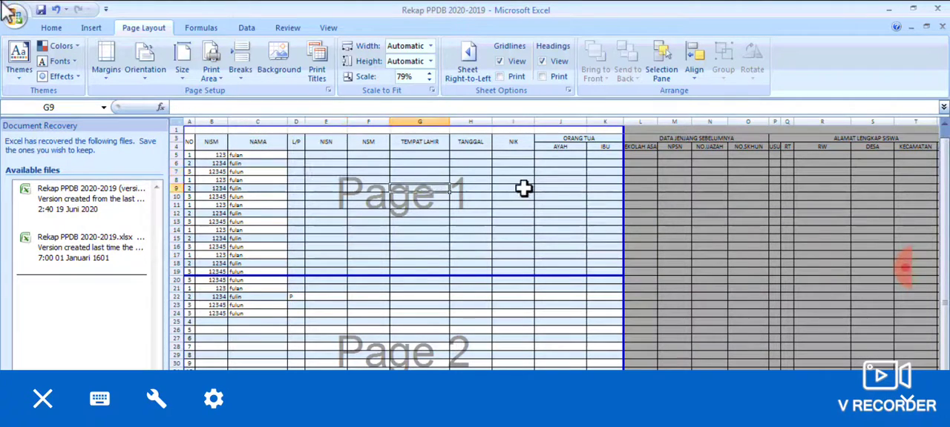
left_click(524, 188)
left_click(501, 162)
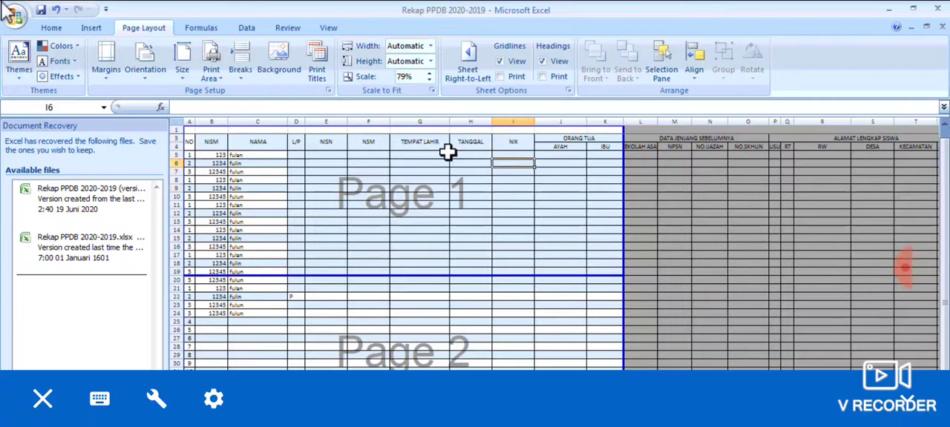
left_click(322, 141)
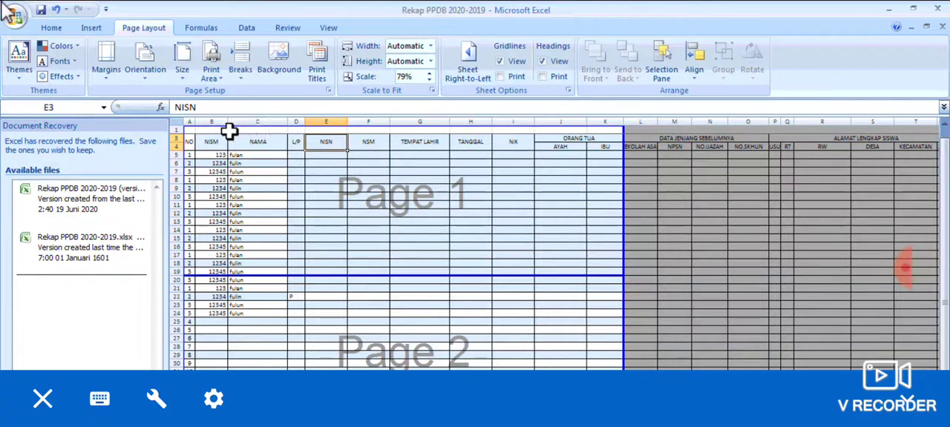
Examine the header cells from NISM to NSM in the table's top rows on page 1.
left_click(215, 138)
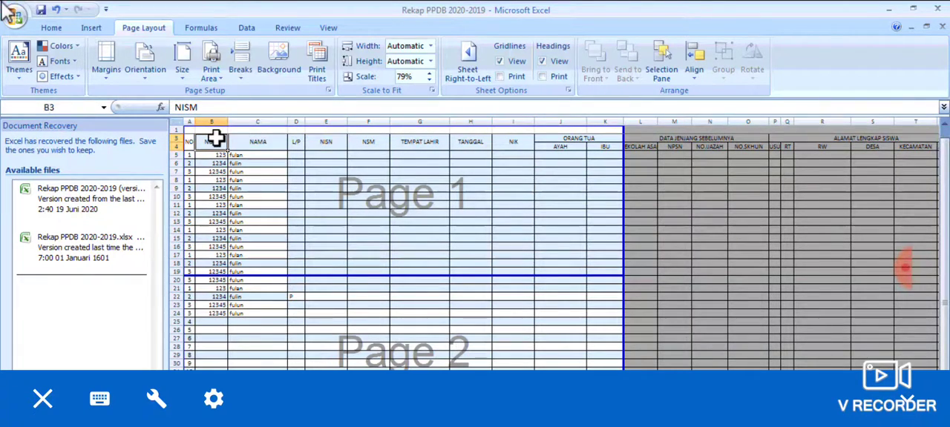
left_click(256, 153)
left_click(246, 145)
left_click(208, 145)
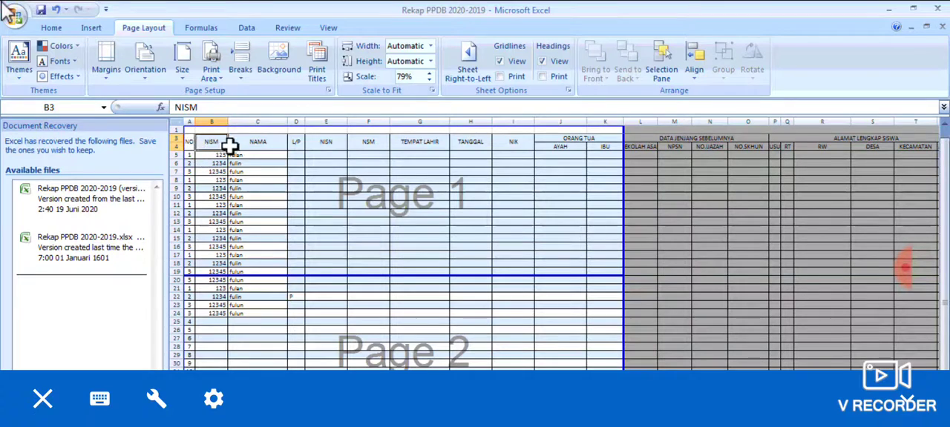
left_click(277, 142)
left_click(354, 152)
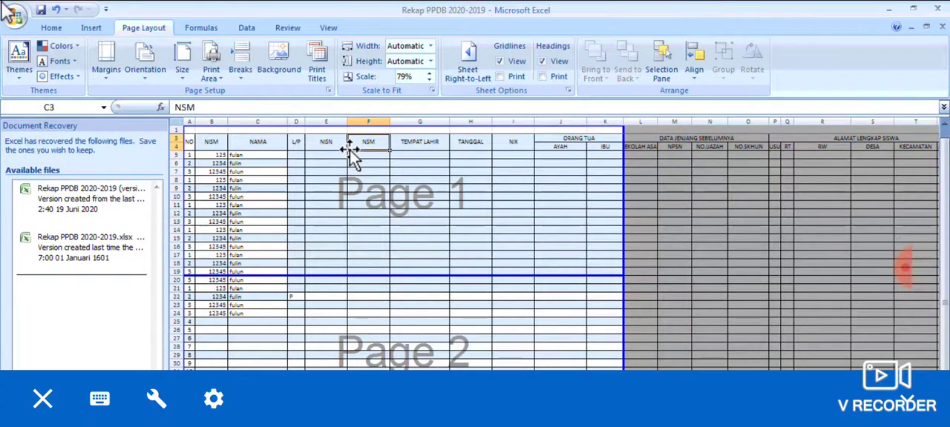
left_click(337, 144)
left_click(293, 198)
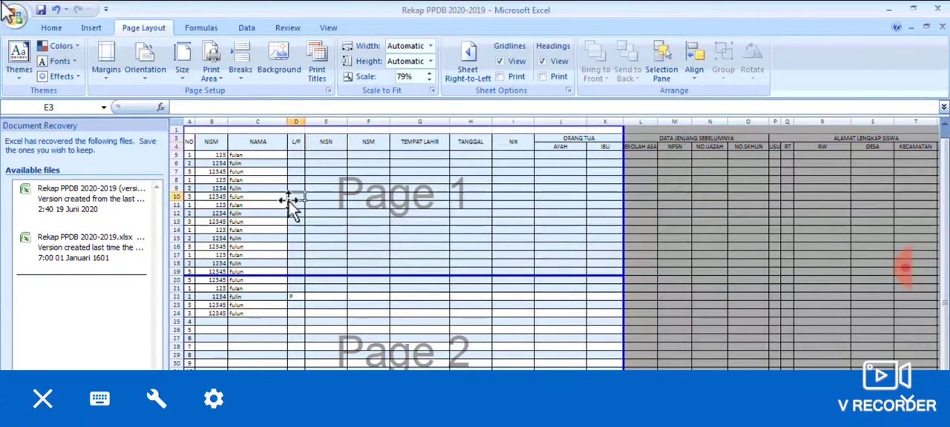
left_click(212, 144)
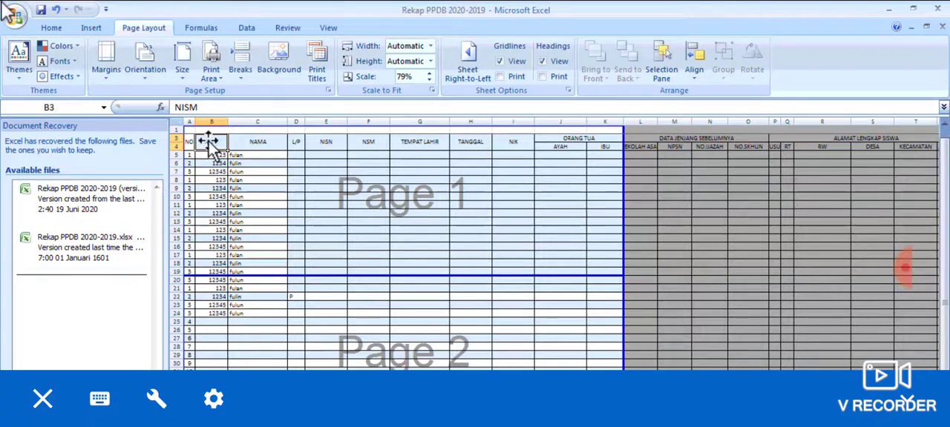
left_click(217, 71)
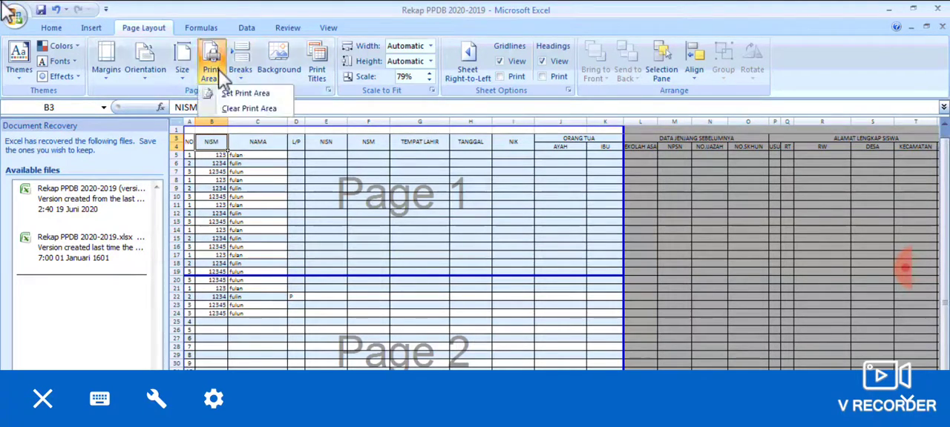
left_click(333, 194)
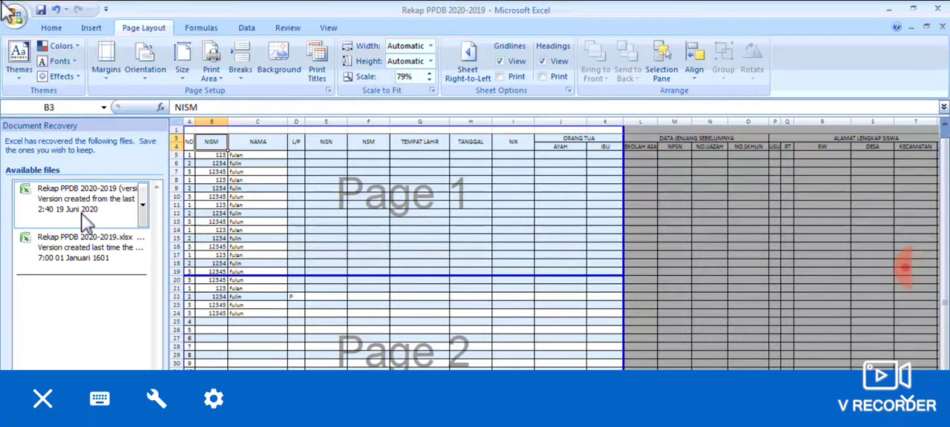
Preview the printout, compare the column headings on pages 1 and 2, and return to the sheet.
key("ctrl+p")
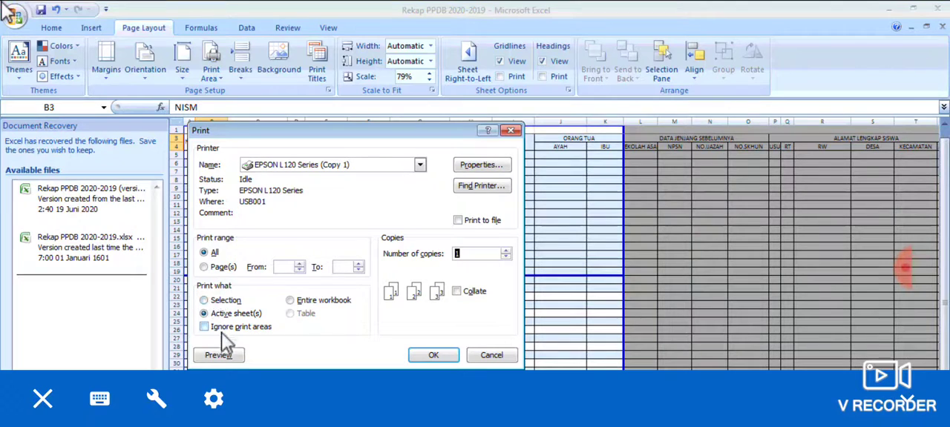
left_click(220, 355)
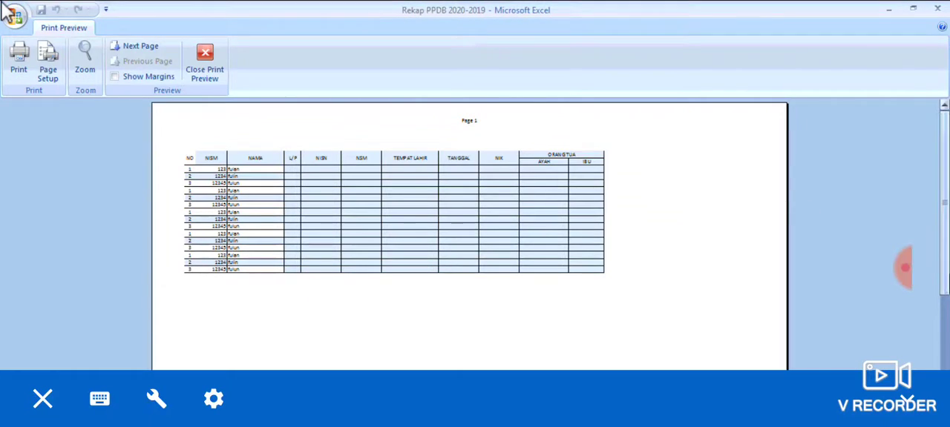
left_click(947, 361)
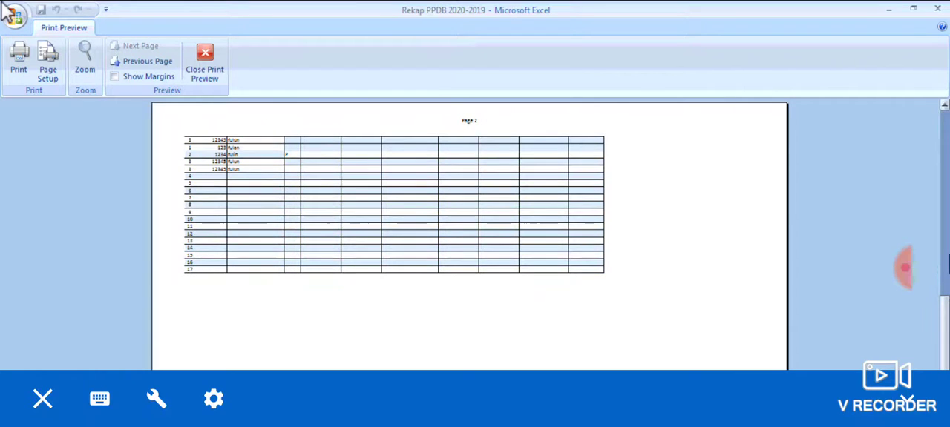
left_click_drag(947, 257, 947, 358)
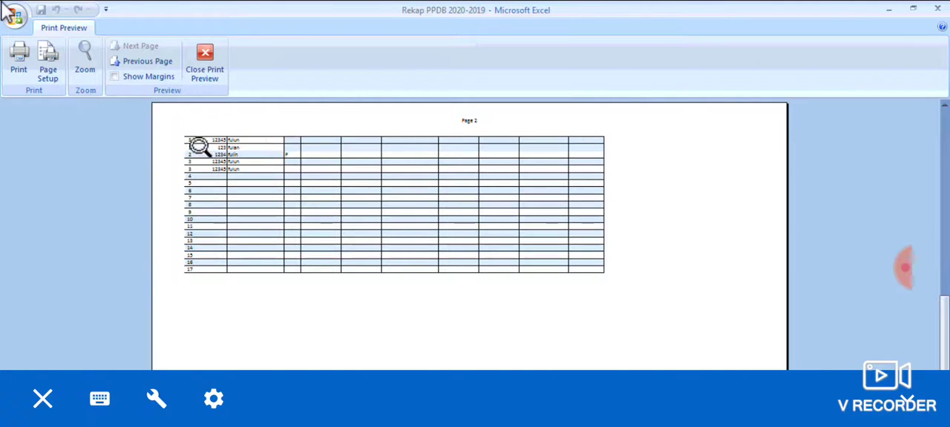
left_click_drag(947, 345, 947, 215)
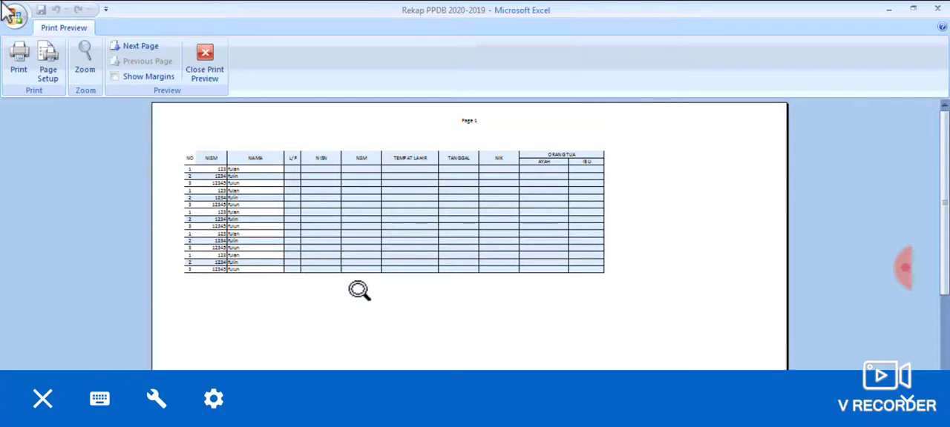
left_click(207, 63)
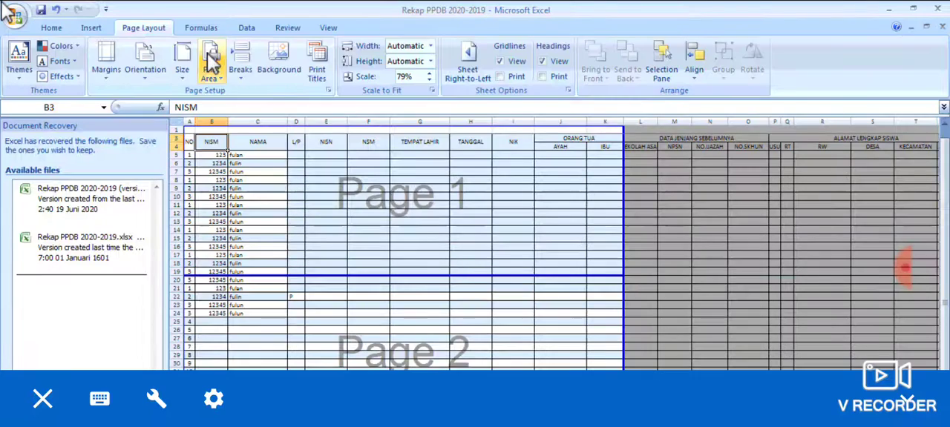
Open the sheet's print titles settings and check the print area range.
left_click(336, 196)
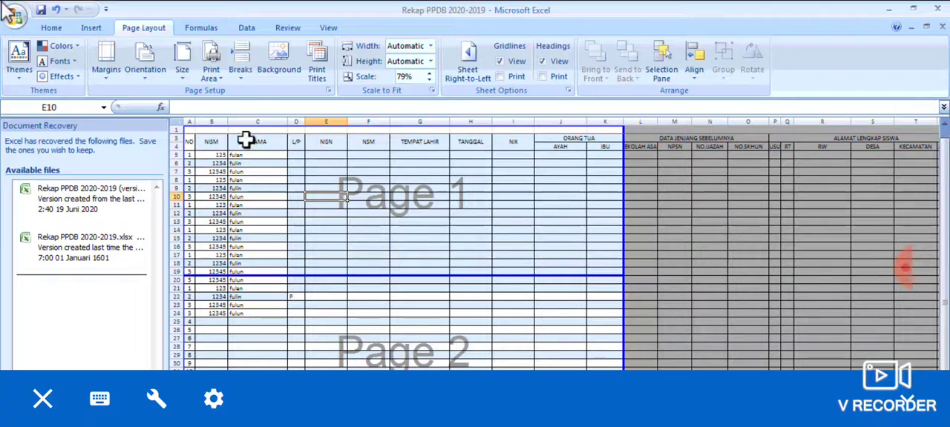
left_click(318, 72)
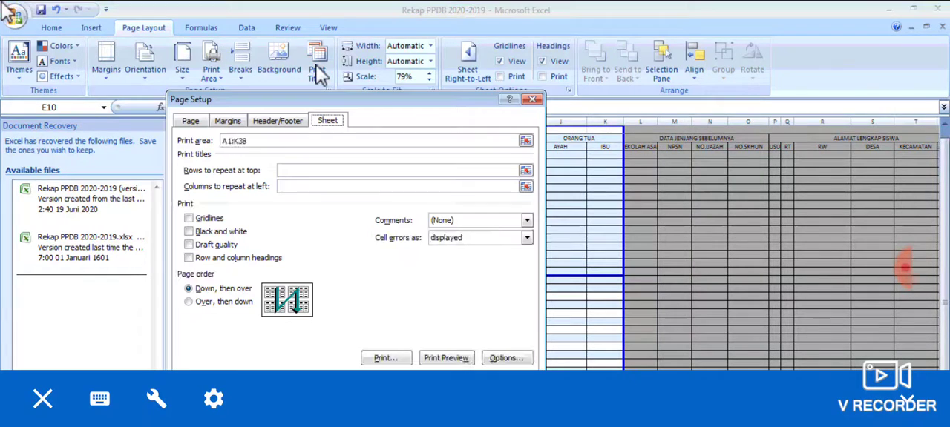
left_click(253, 141)
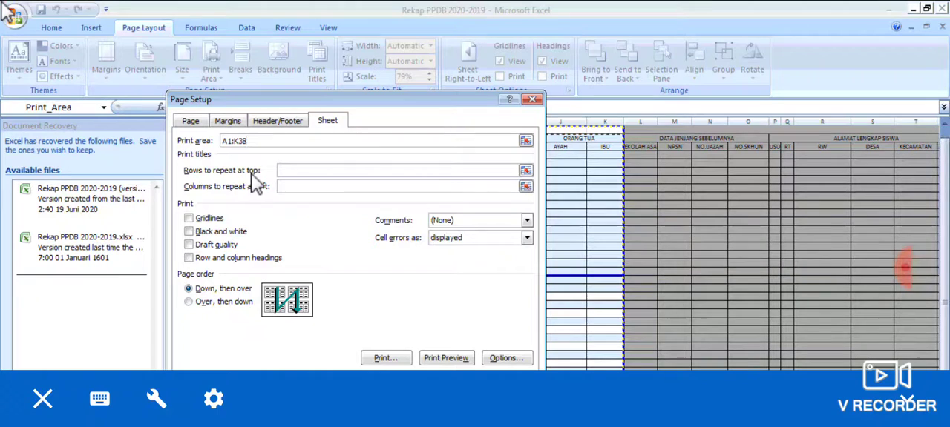
left_click(313, 170)
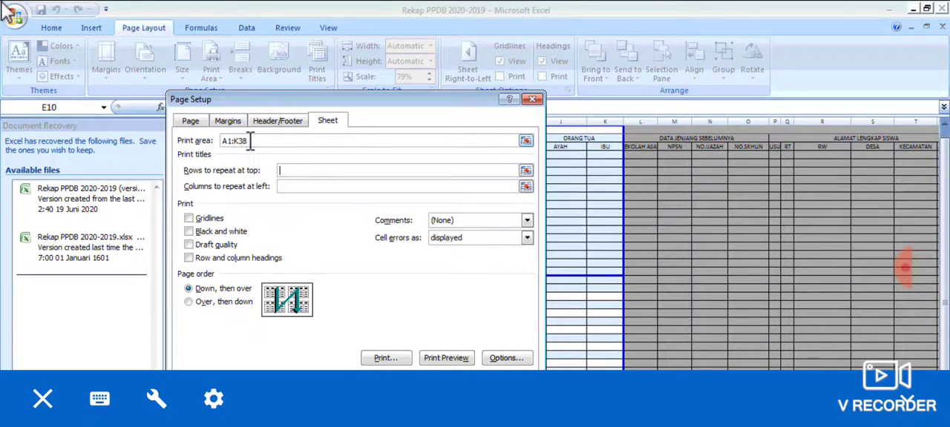
mouse_move(248, 141)
left_mouse_down()
mouse_move(204, 138)
mouse_move(246, 140)
left_mouse_up()
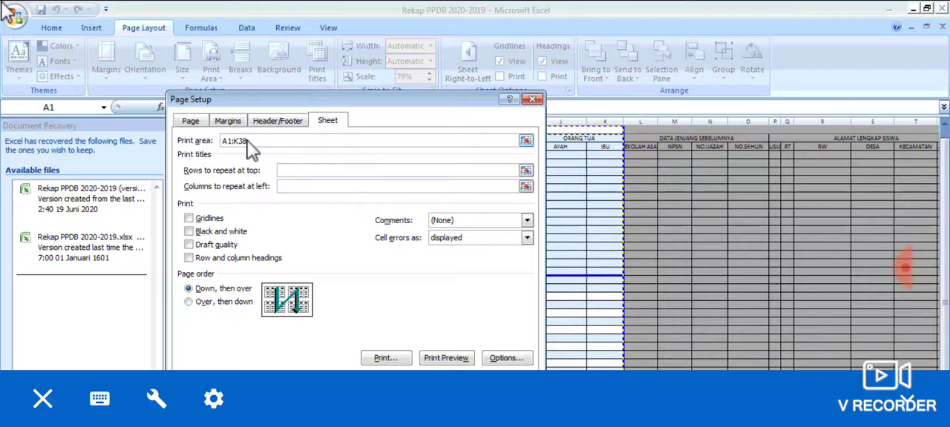
left_click(419, 187)
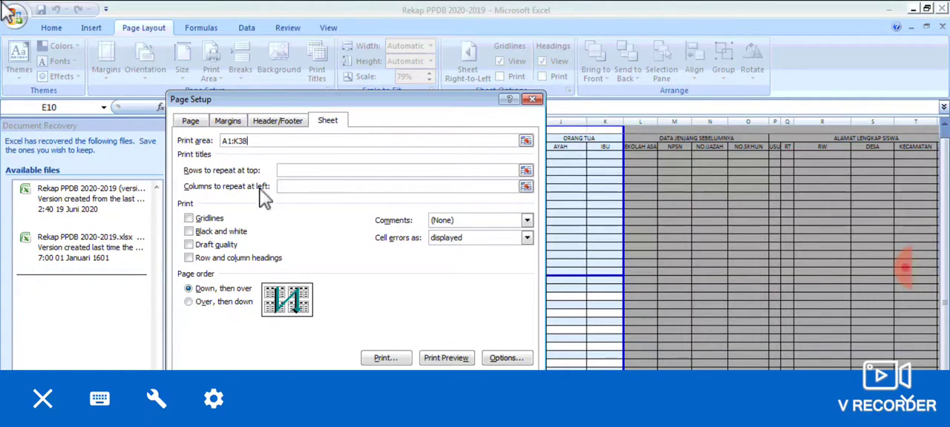
Set header rows 3 and 4 ($3:$4) as the rows to repeat at top and apply the page setup.
left_click(525, 171)
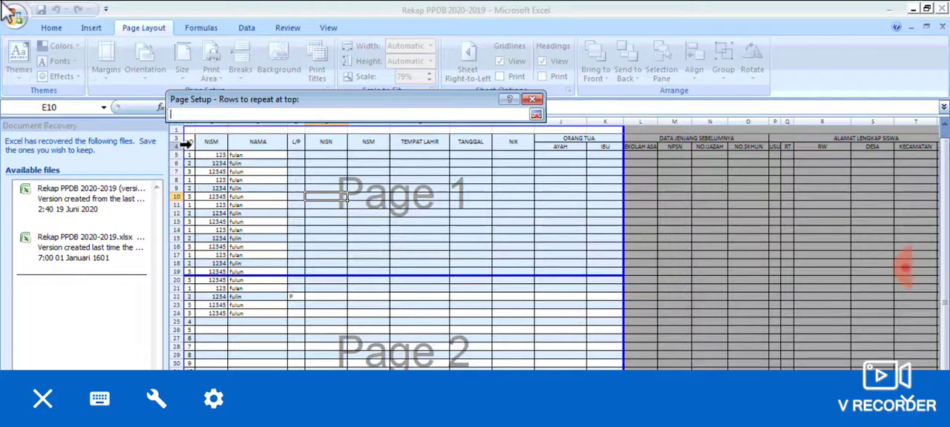
left_click_drag(181, 140, 181, 144)
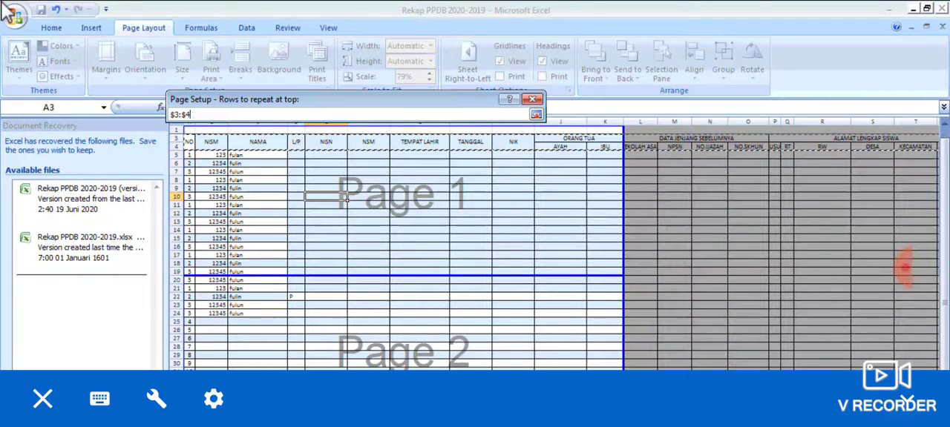
scroll(551, 246, "right", 2)
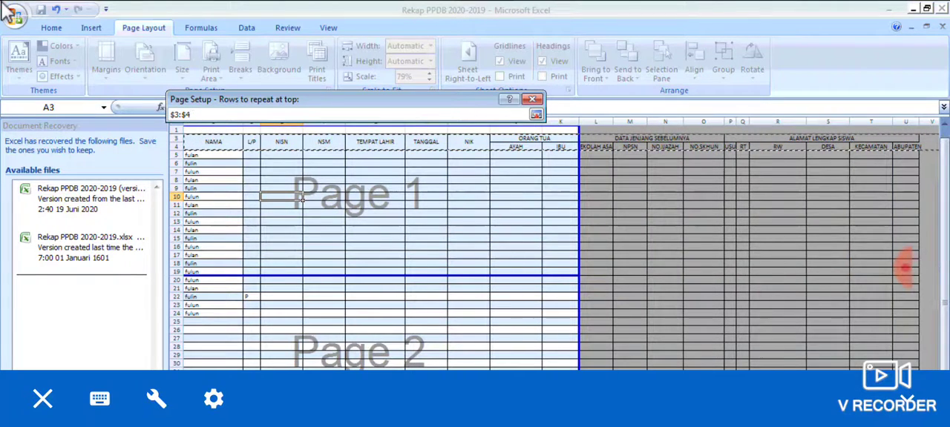
scroll(551, 247, "left", 1)
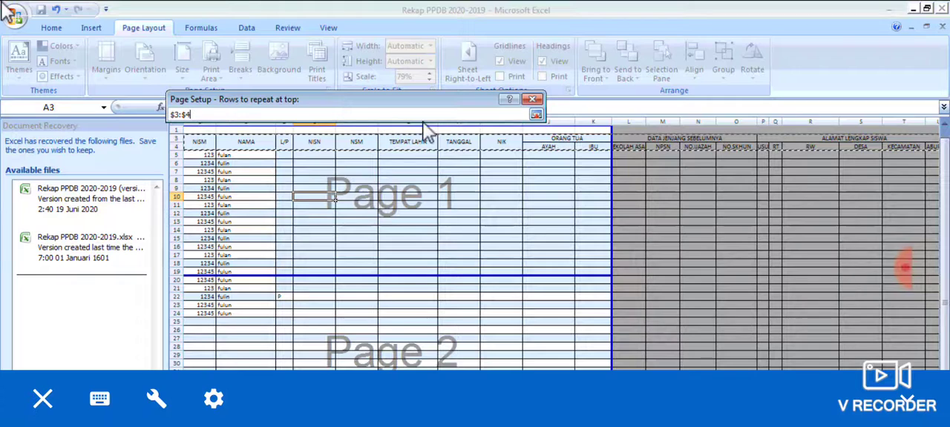
left_click(536, 116)
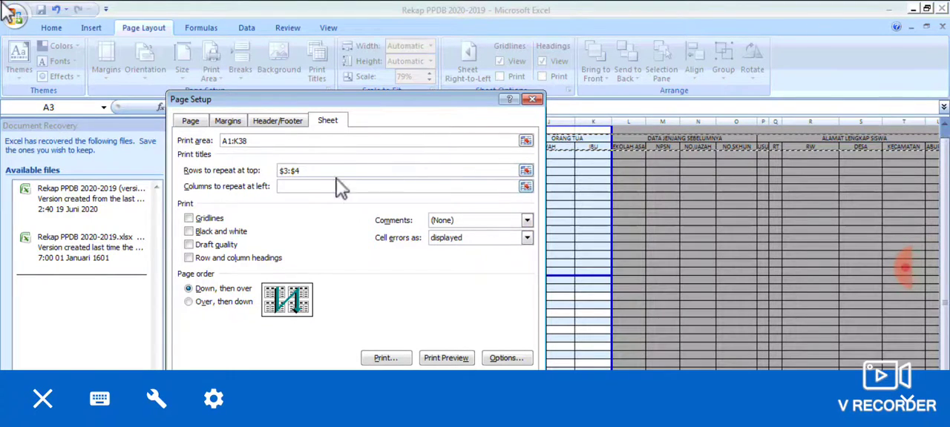
left_click(479, 174)
left_click(319, 172)
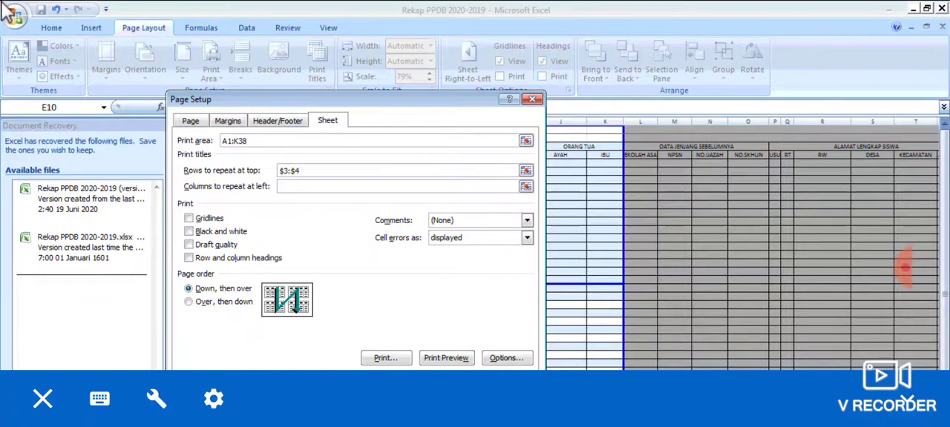
key("Return")
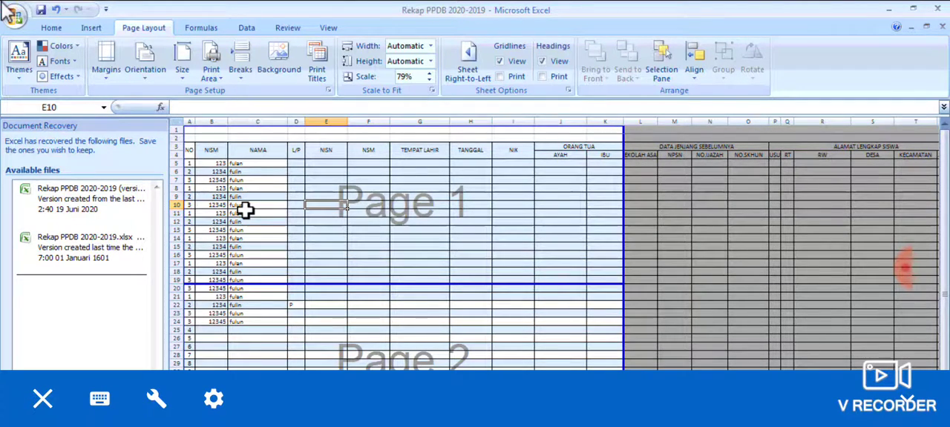
Check in the print preview whether the header rows repeat on page 2, and return to the sheet.
key("ctrl+p")
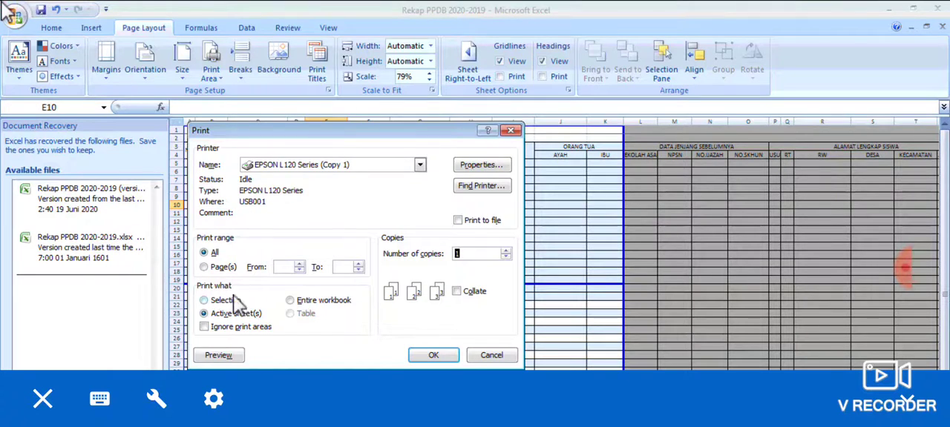
left_click(222, 356)
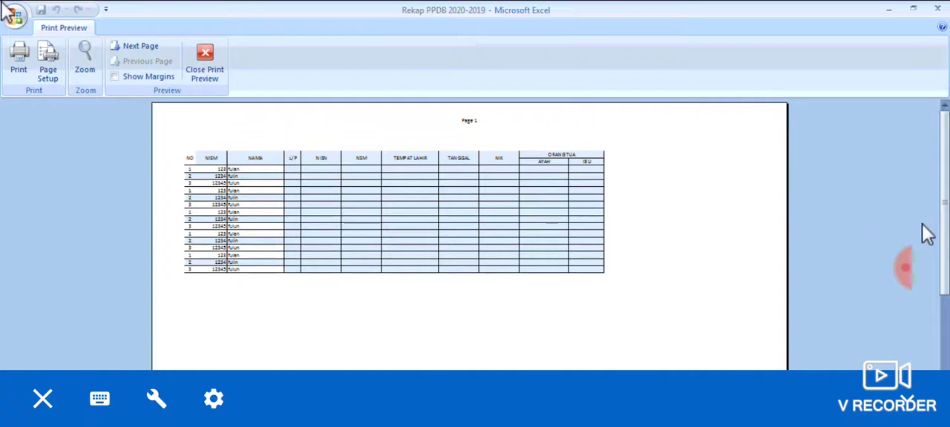
left_click(944, 312)
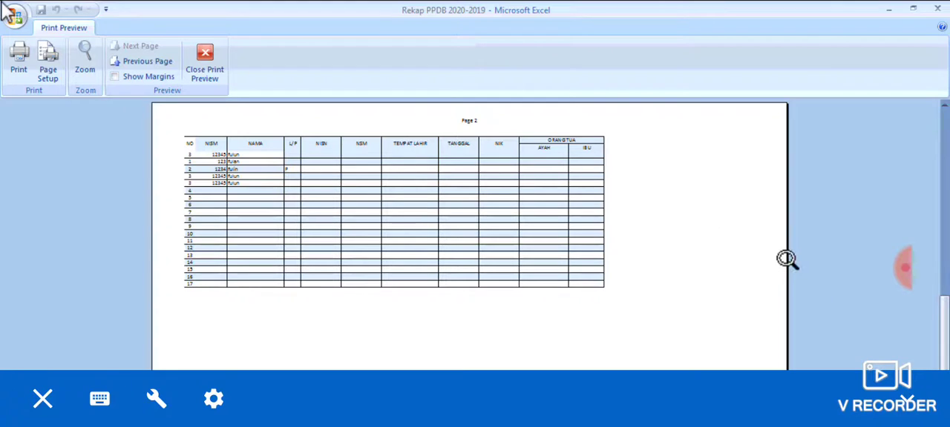
left_click(212, 68)
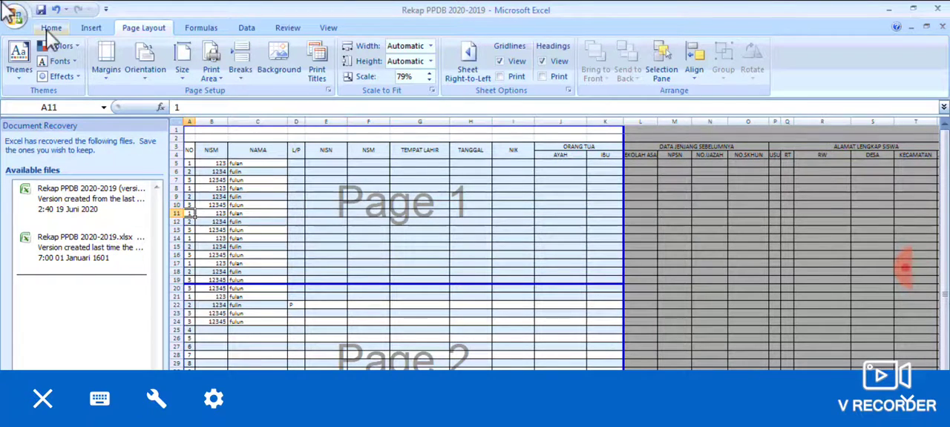
Open the print preview once more, view page 2 of the table and close the preview.
left_click(15, 15)
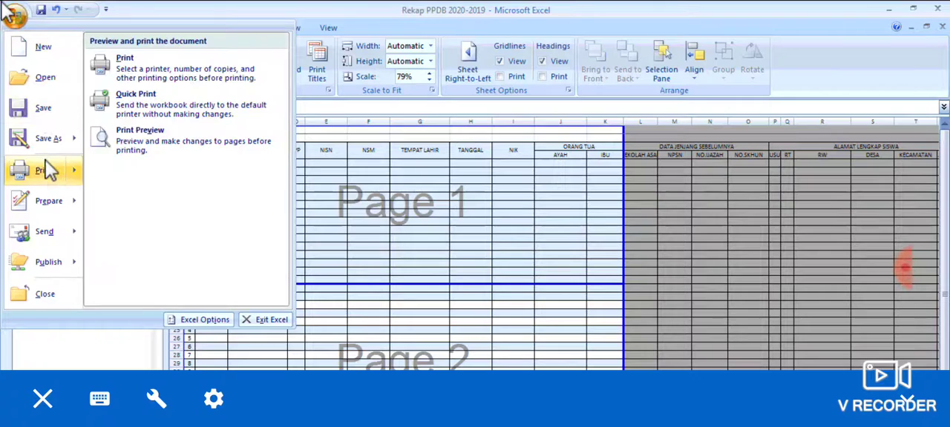
left_click(43, 170)
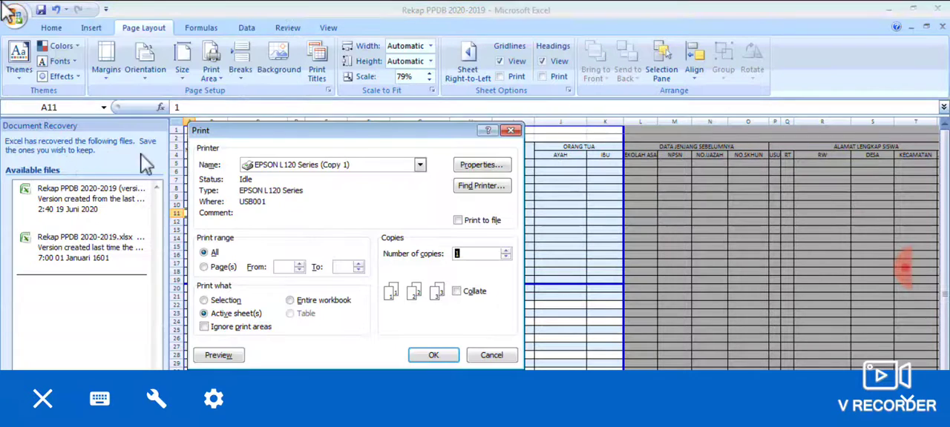
left_click(218, 355)
left_click_drag(945, 265, 945, 401)
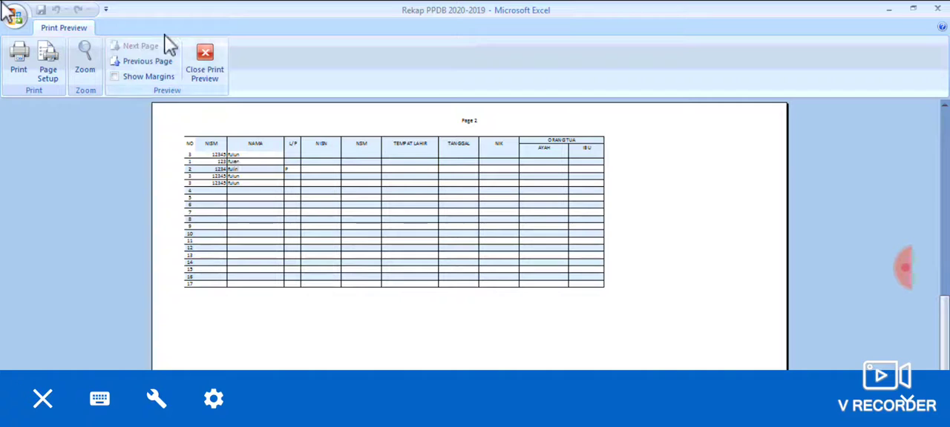
left_click(202, 59)
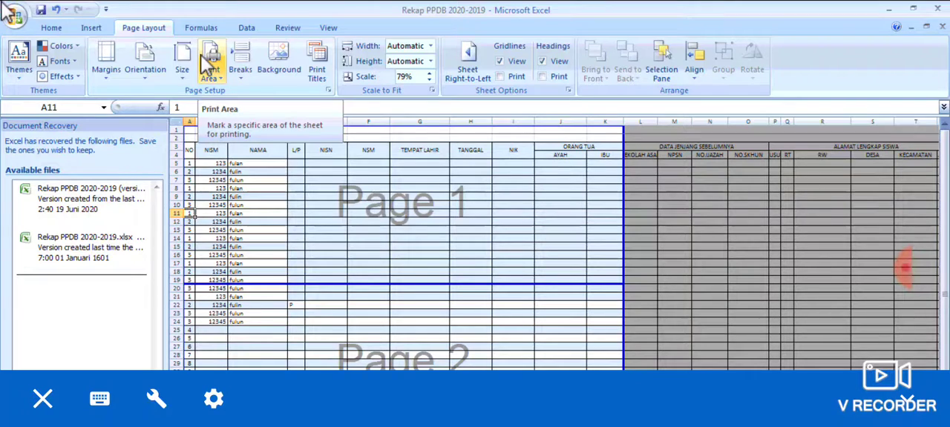
left_click(318, 180)
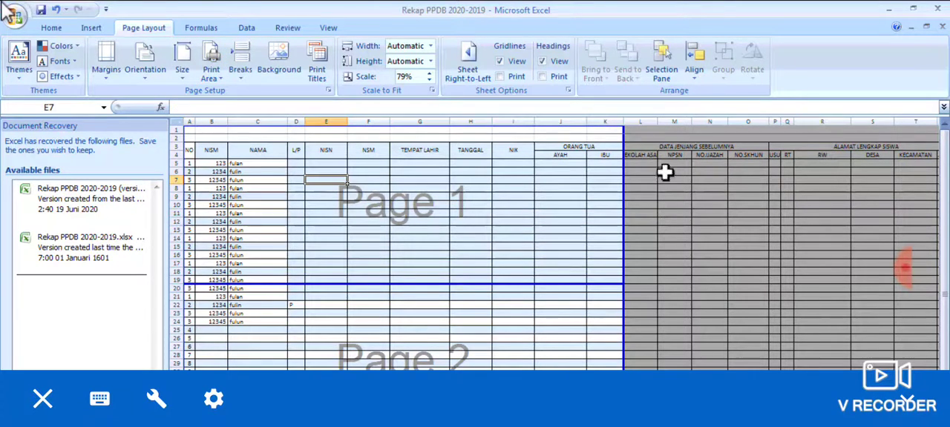
left_click(636, 132)
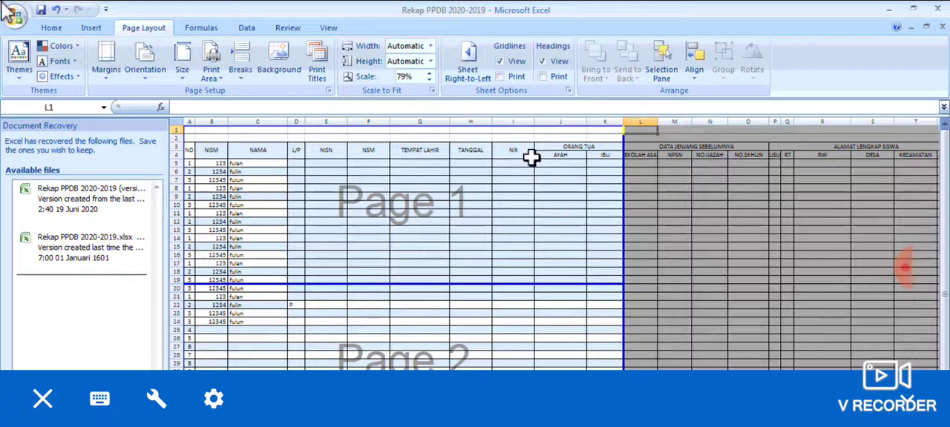
left_click(530, 156)
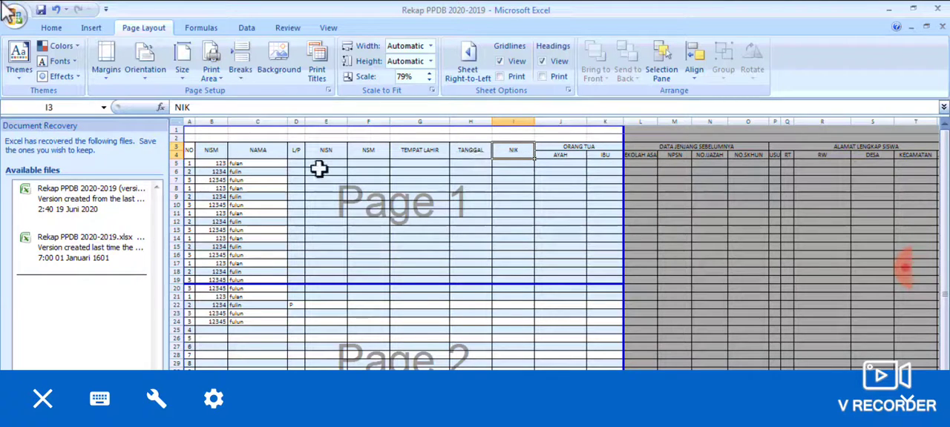
left_click(209, 131)
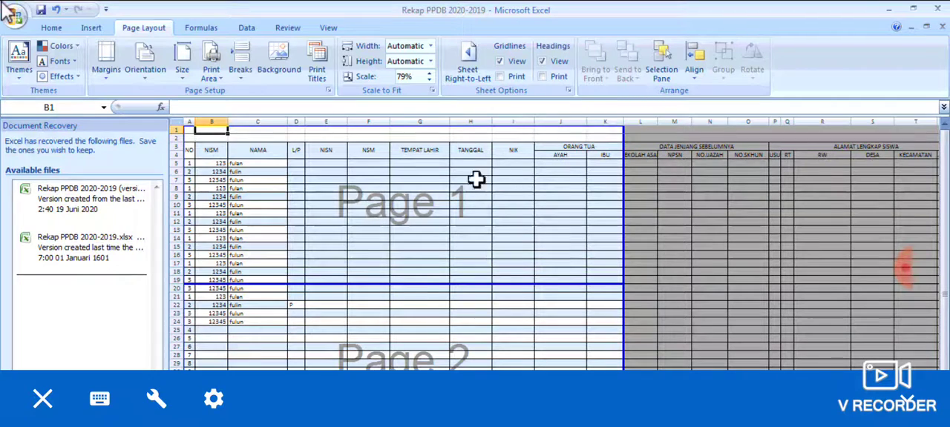
left_click(190, 131)
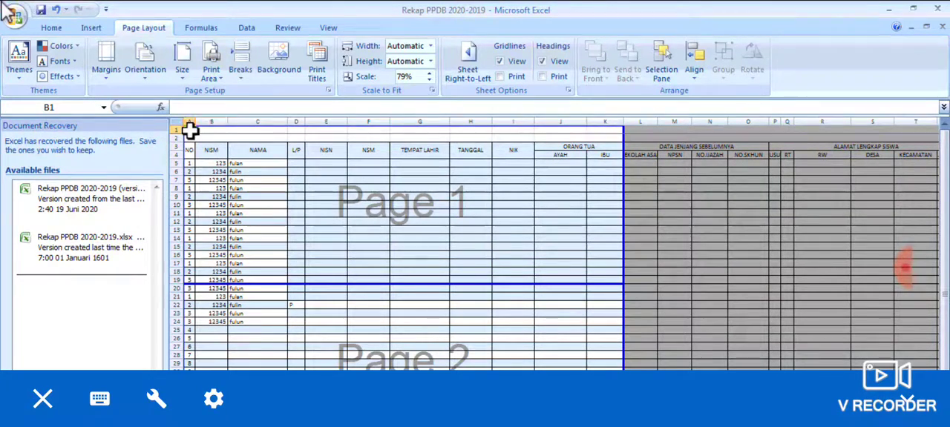